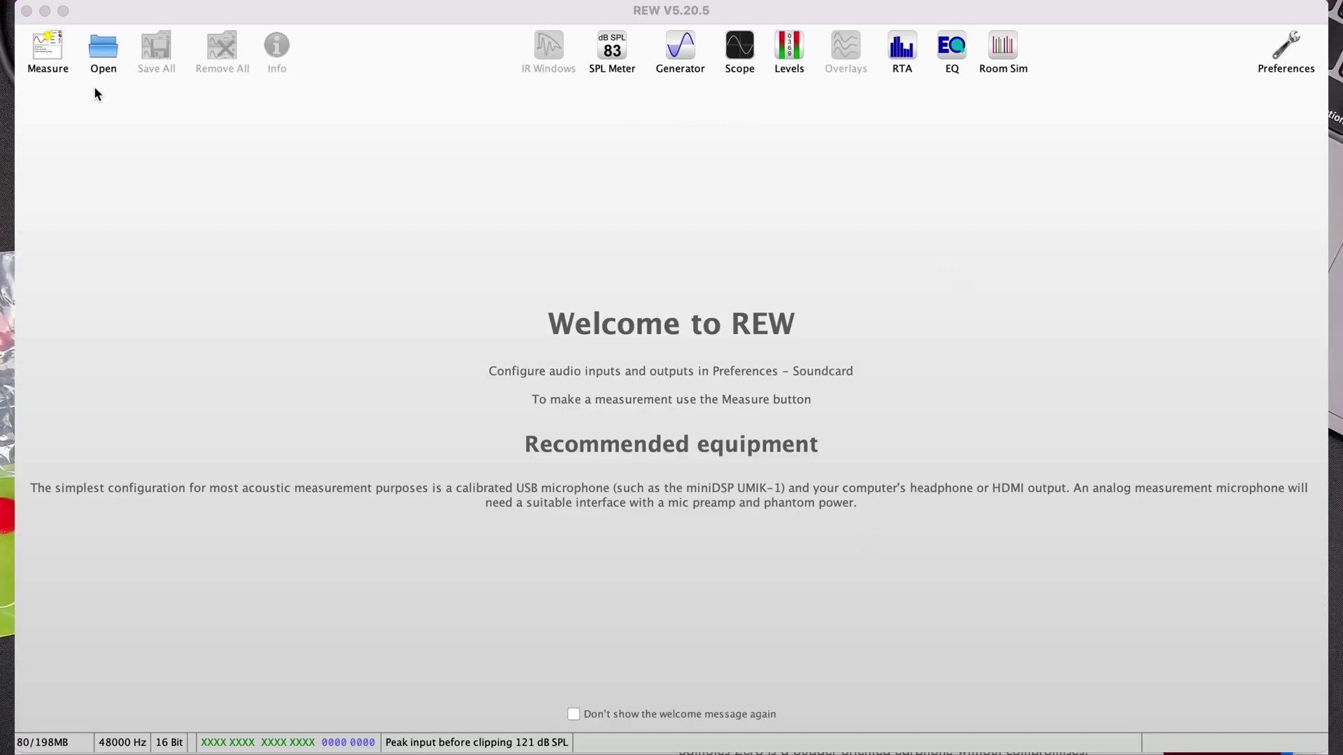
Check the input levels and record a first SPL sweep with the current measurement settings
{"action": "left_click", "coordinate": [56, 62]}
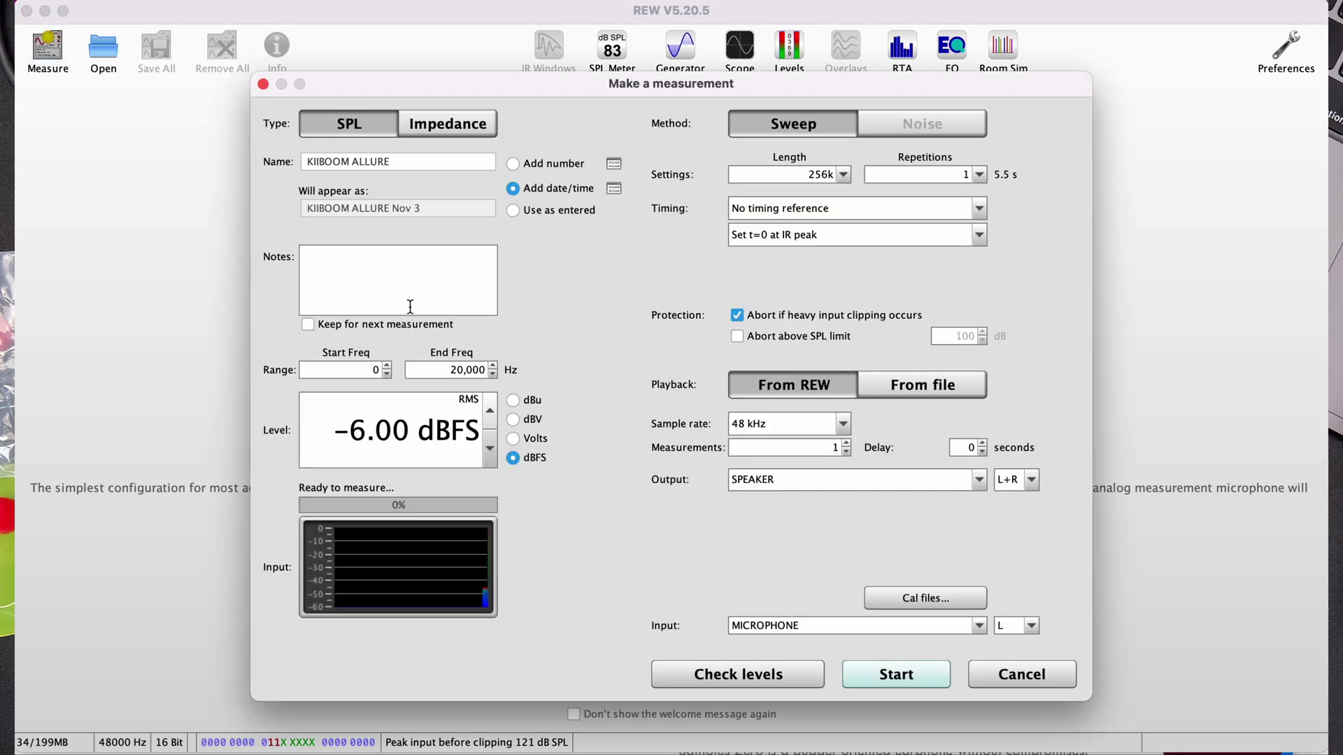
{"action": "left_click", "coordinate": [736, 676]}
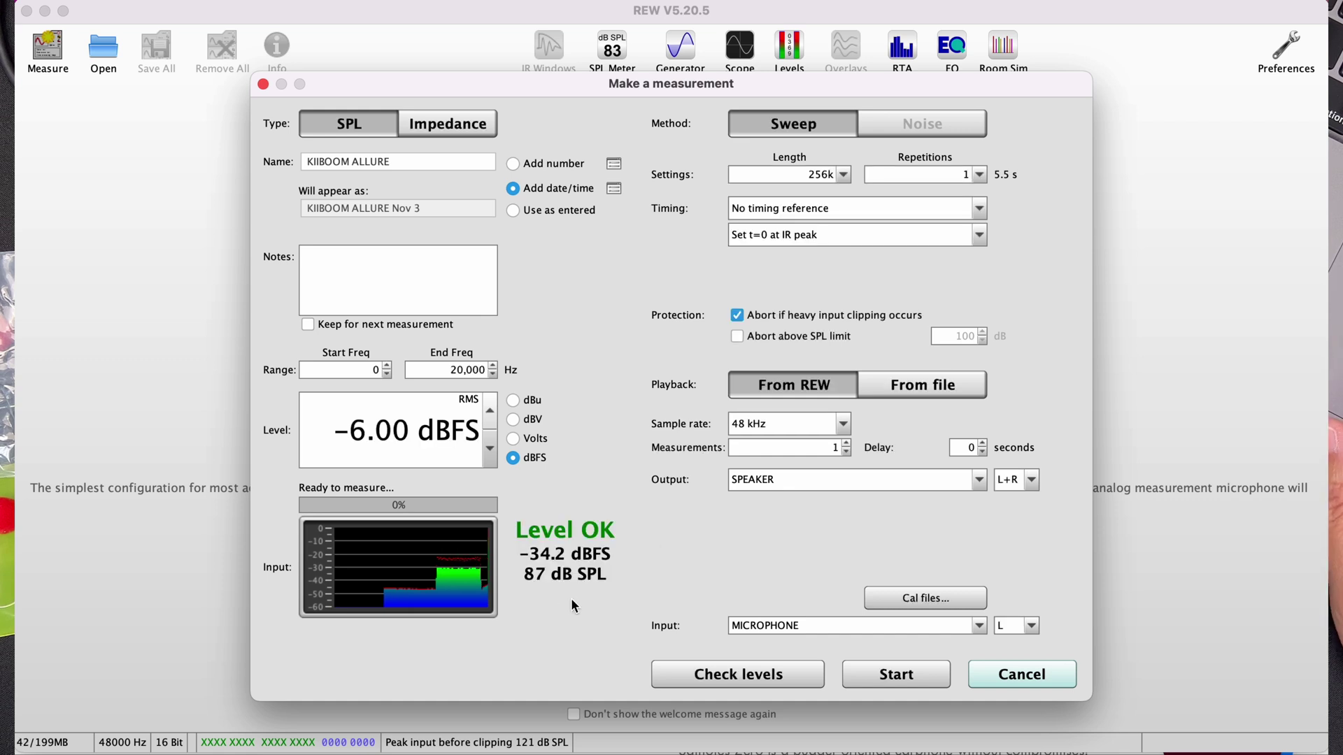
{"action": "left_click", "coordinate": [909, 675]}
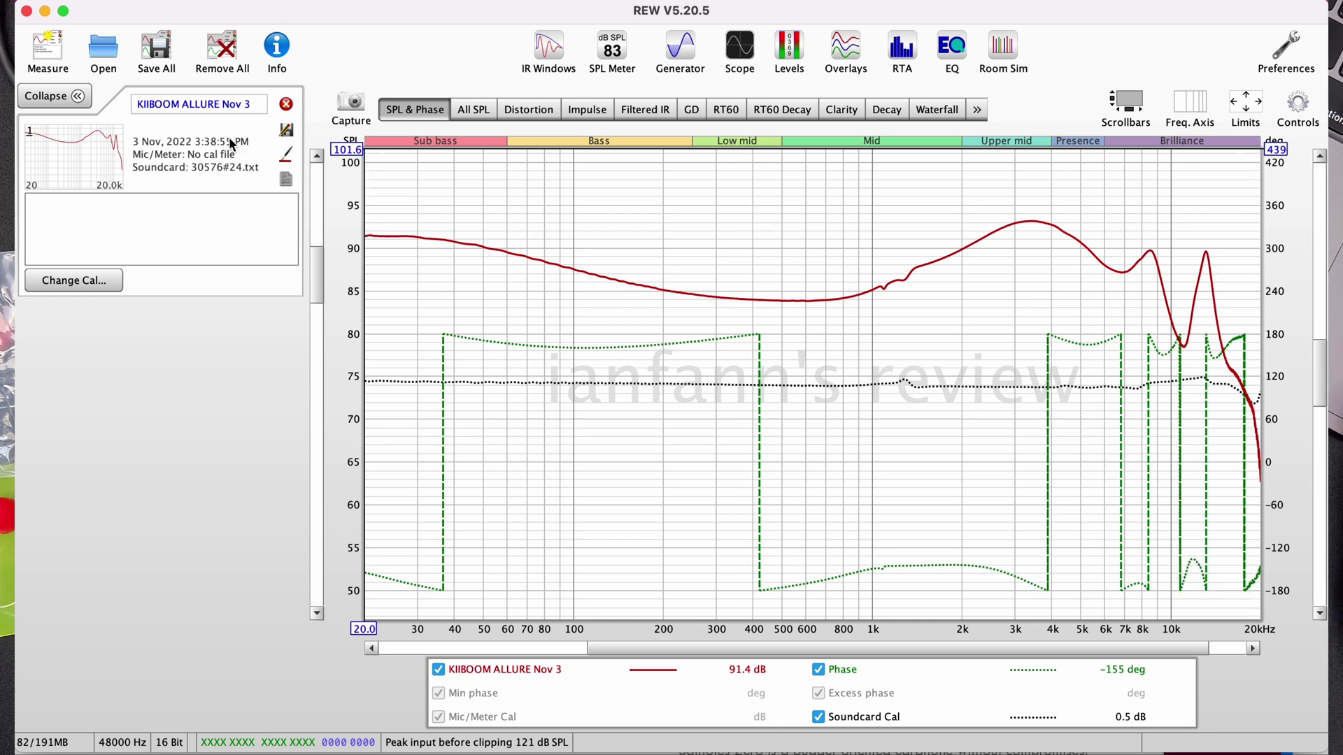
Rename the first measurement as 7HZ ZERO
{"action": "left_click", "coordinate": [253, 106]}
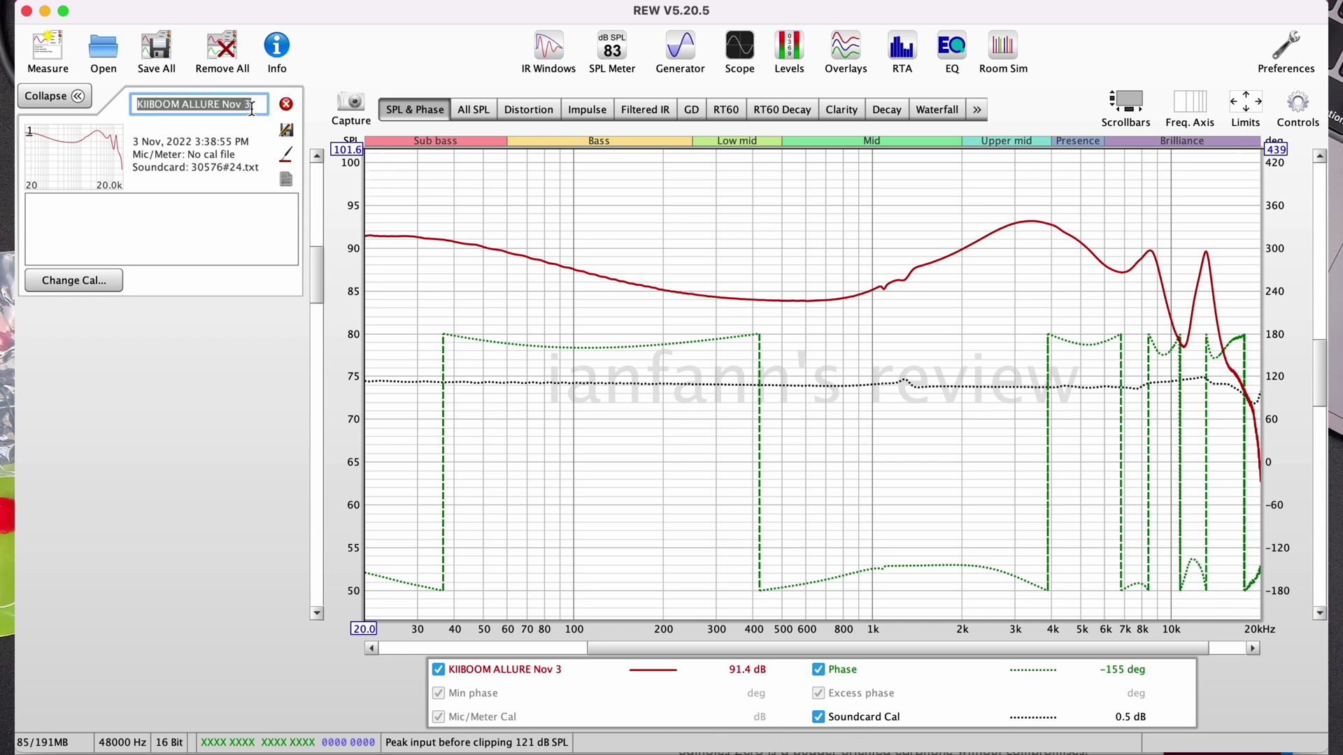
{"action": "type", "text": "7HZ "}
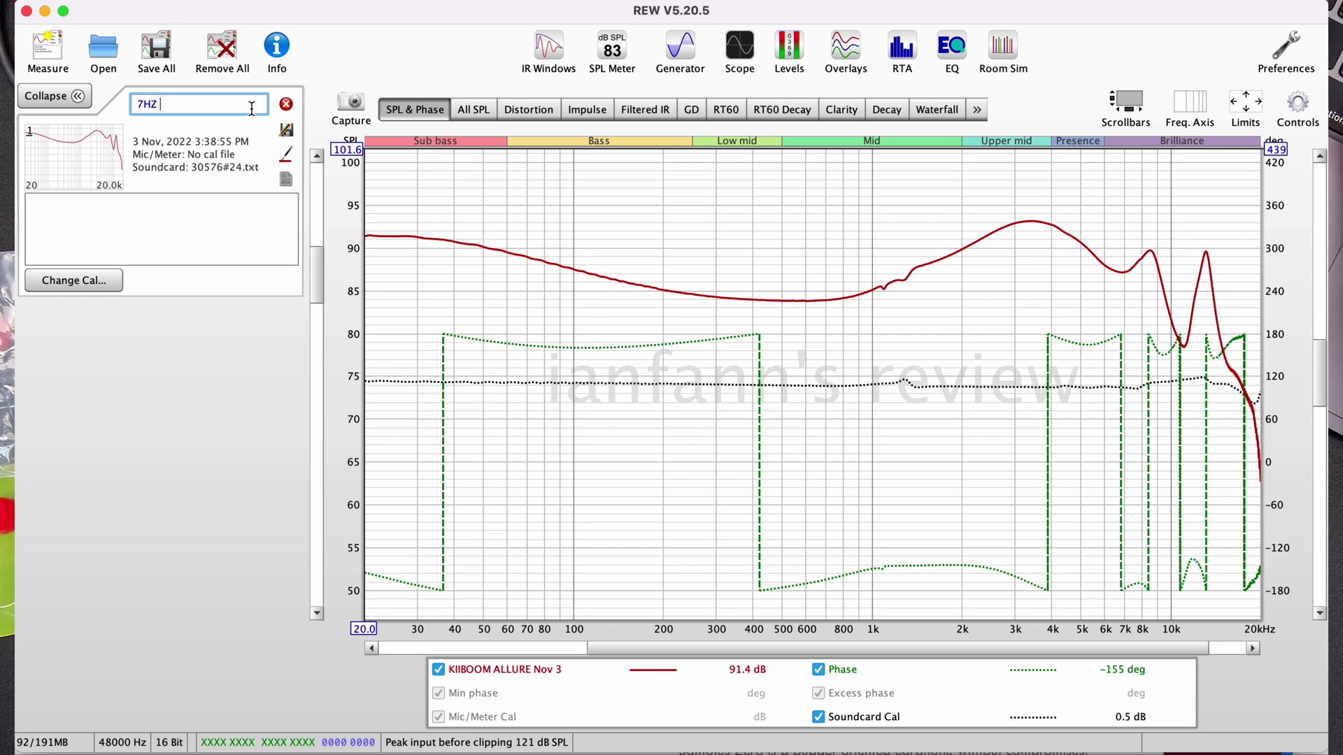
{"action": "type", "text": "ZERO"}
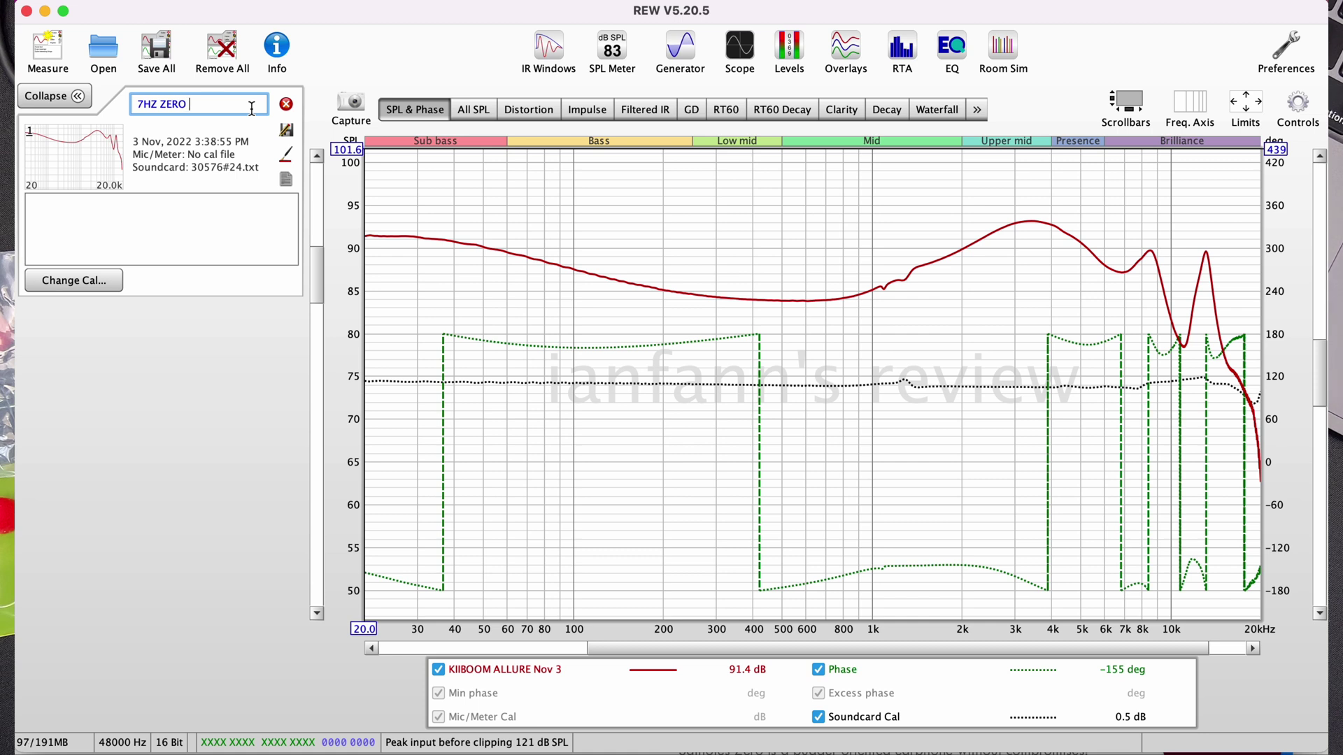
Show the combined All SPL graph and record a second sweep after checking the input levels
{"action": "left_click", "coordinate": [470, 110]}
{"action": "left_click", "coordinate": [240, 111]}
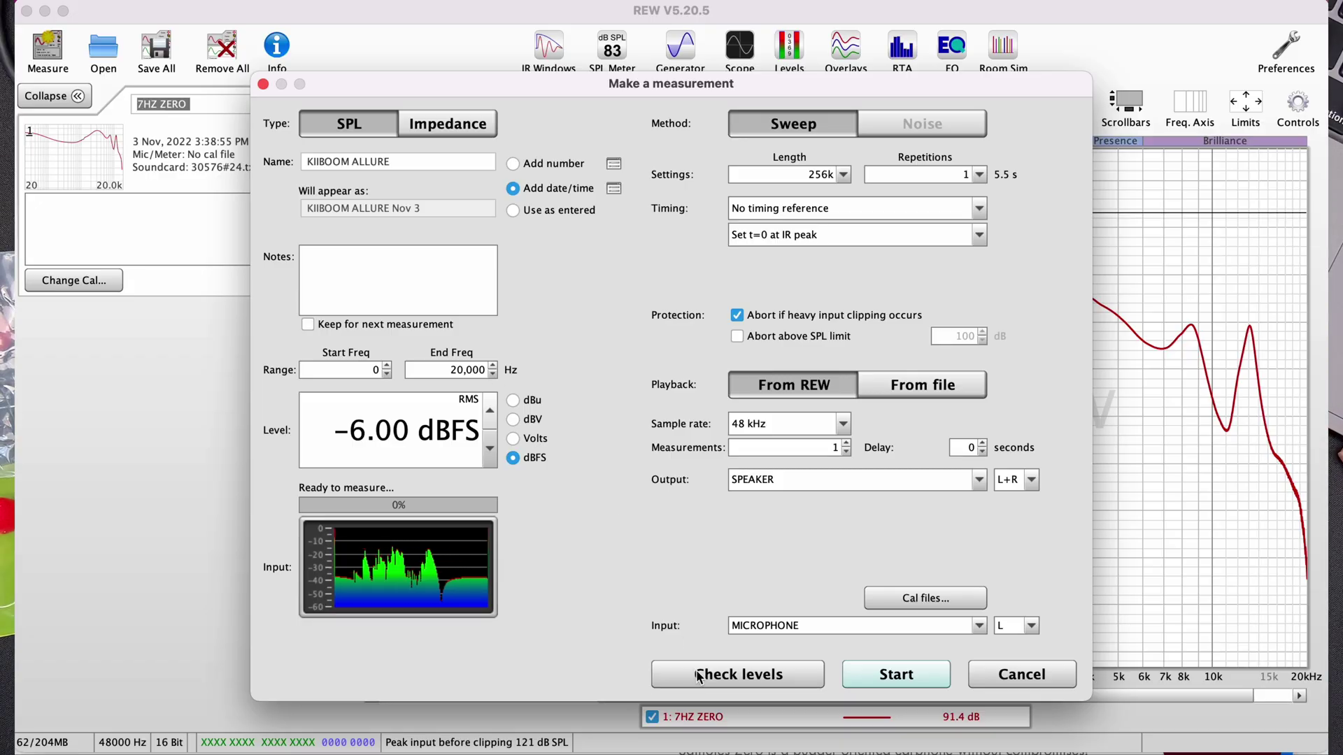
{"action": "left_click", "coordinate": [698, 676]}
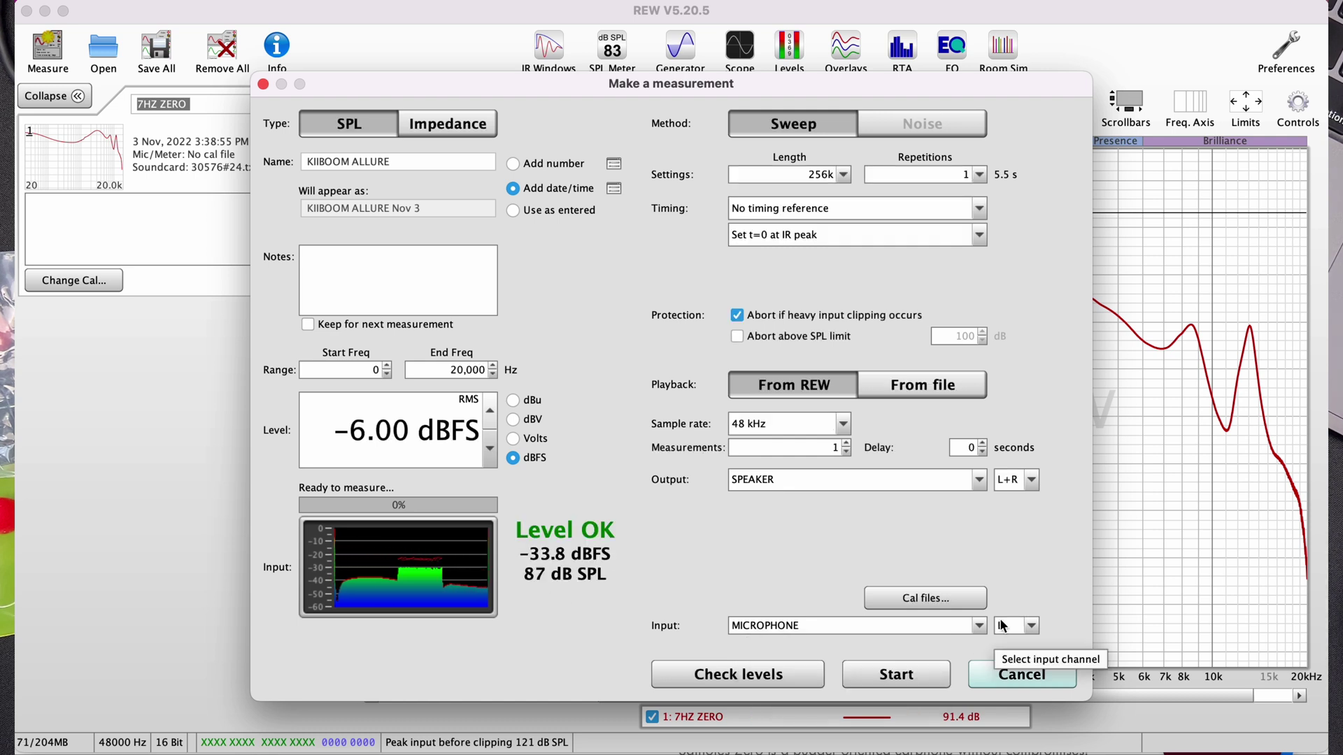
{"action": "left_click", "coordinate": [924, 674]}
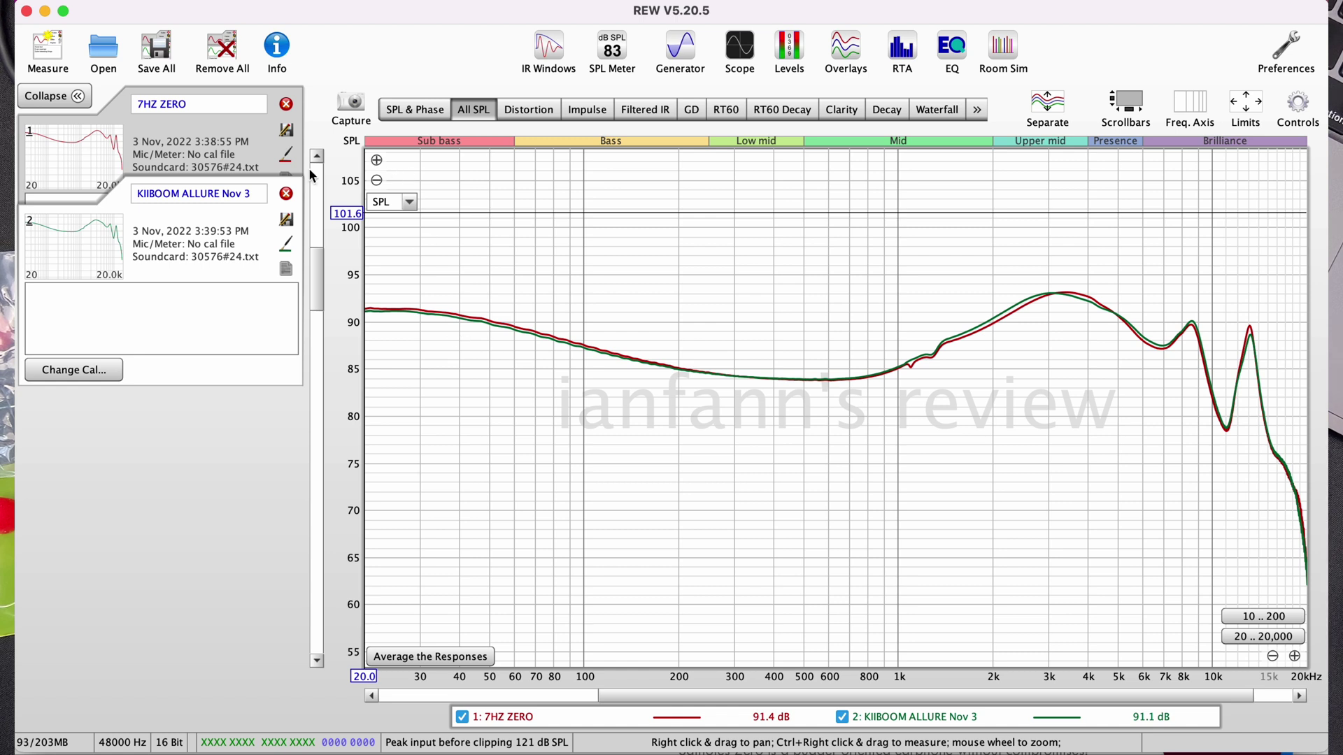
{"action": "left_click", "coordinate": [238, 144]}
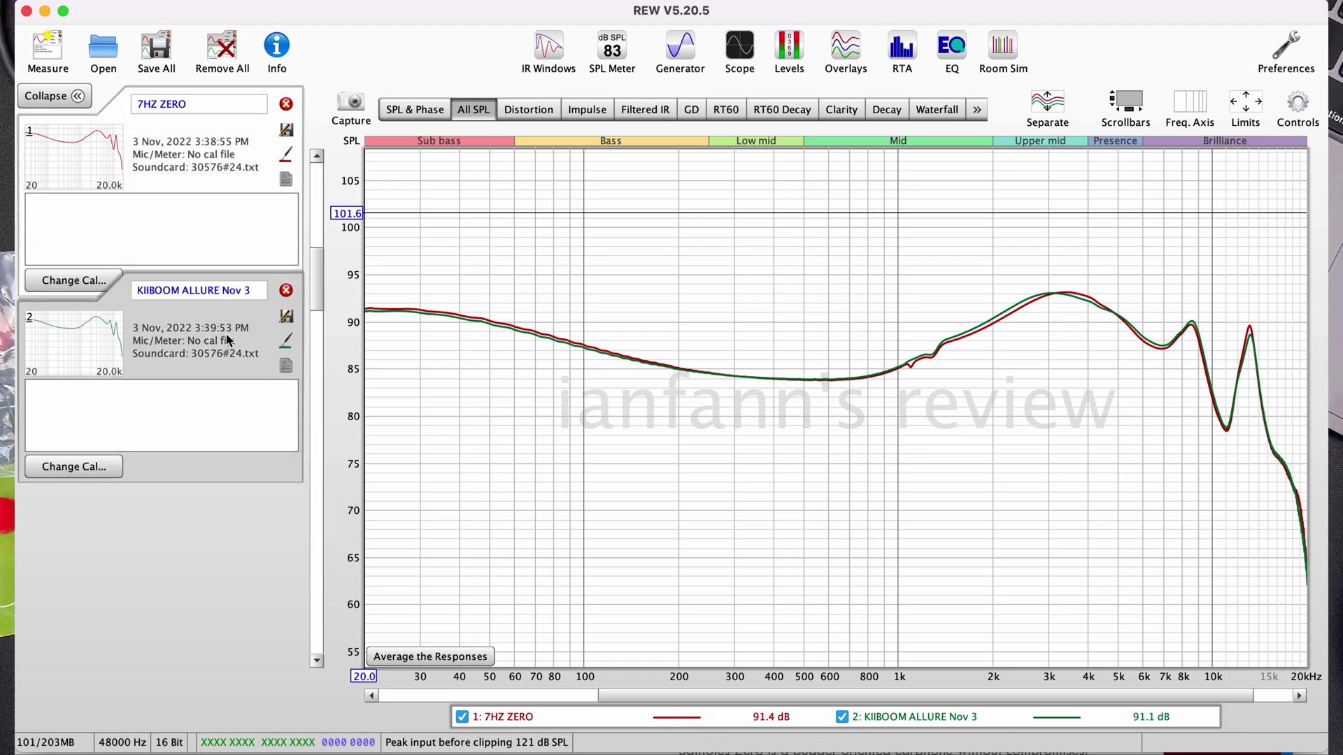
{"action": "left_click", "coordinate": [165, 336]}
{"action": "left_click", "coordinate": [213, 143]}
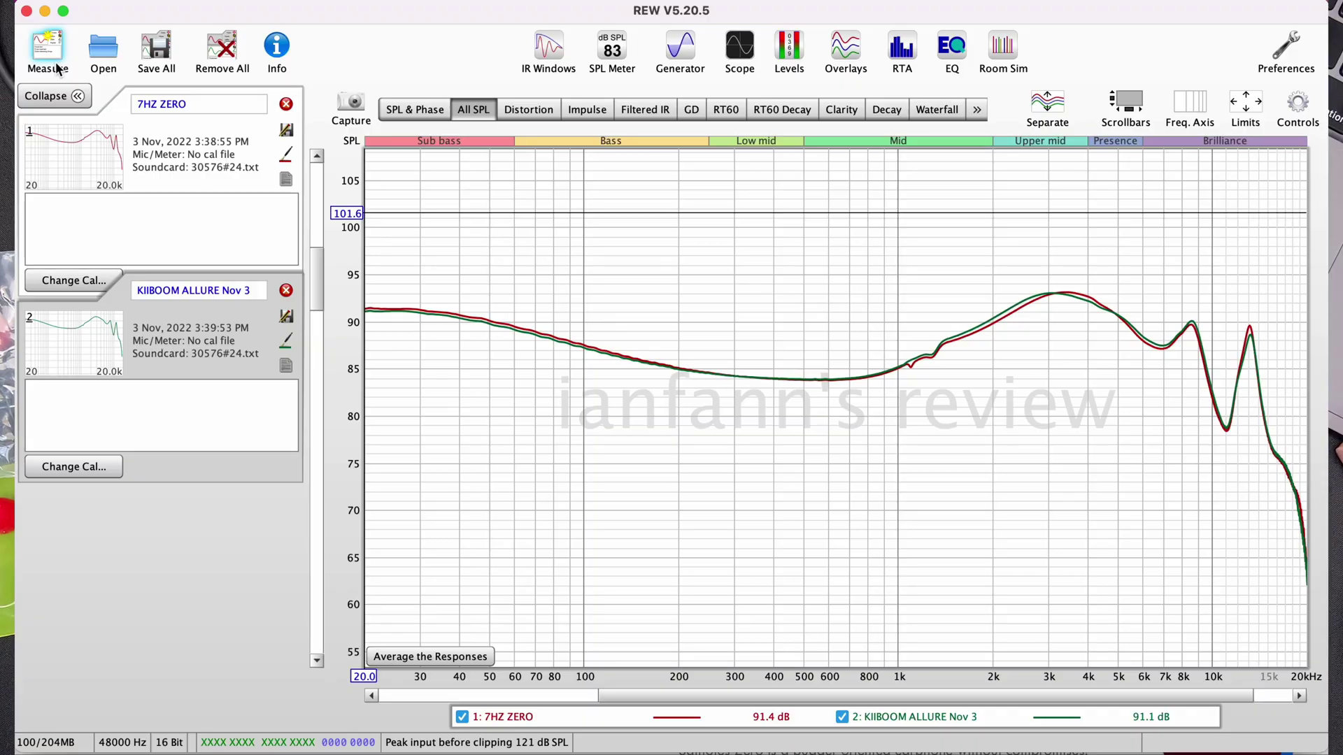
Record a third SPL sweep named 7HZ ZERO OG after checking the input levels
{"action": "left_click", "coordinate": [54, 52]}
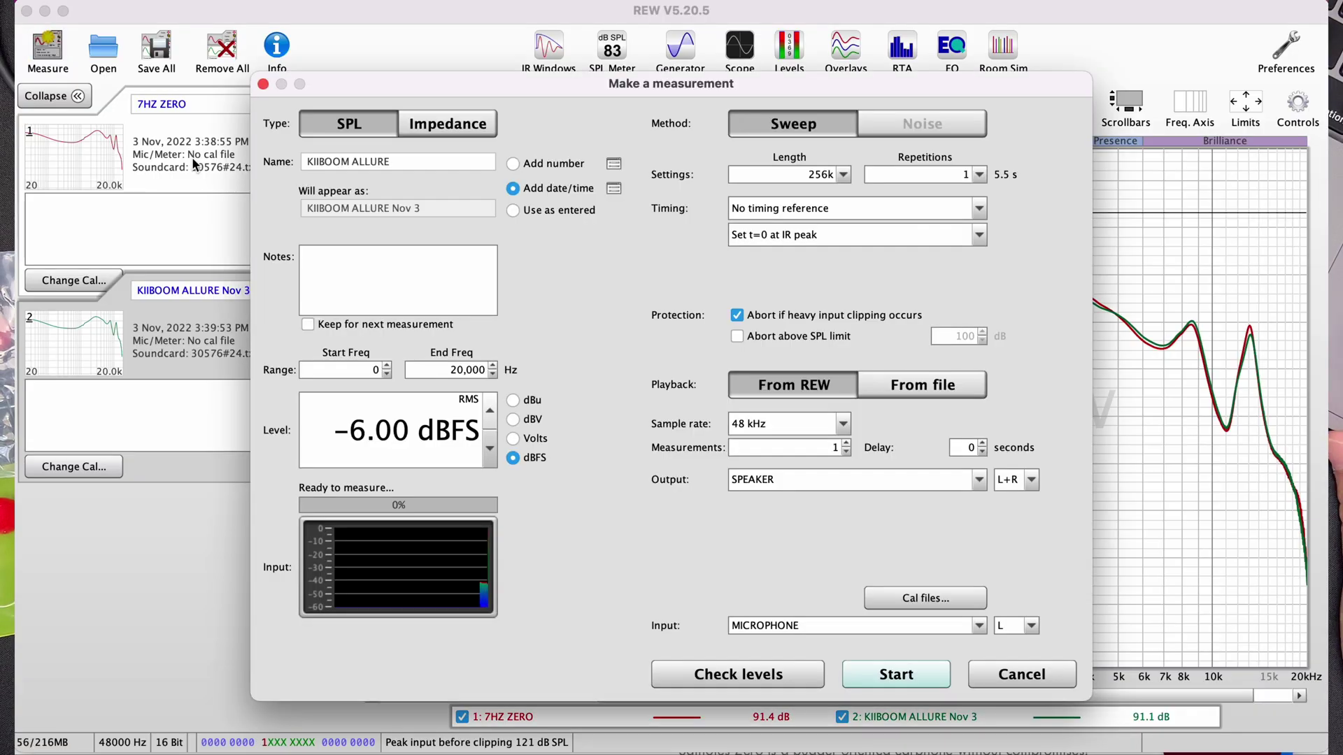
{"action": "left_click", "coordinate": [407, 166]}
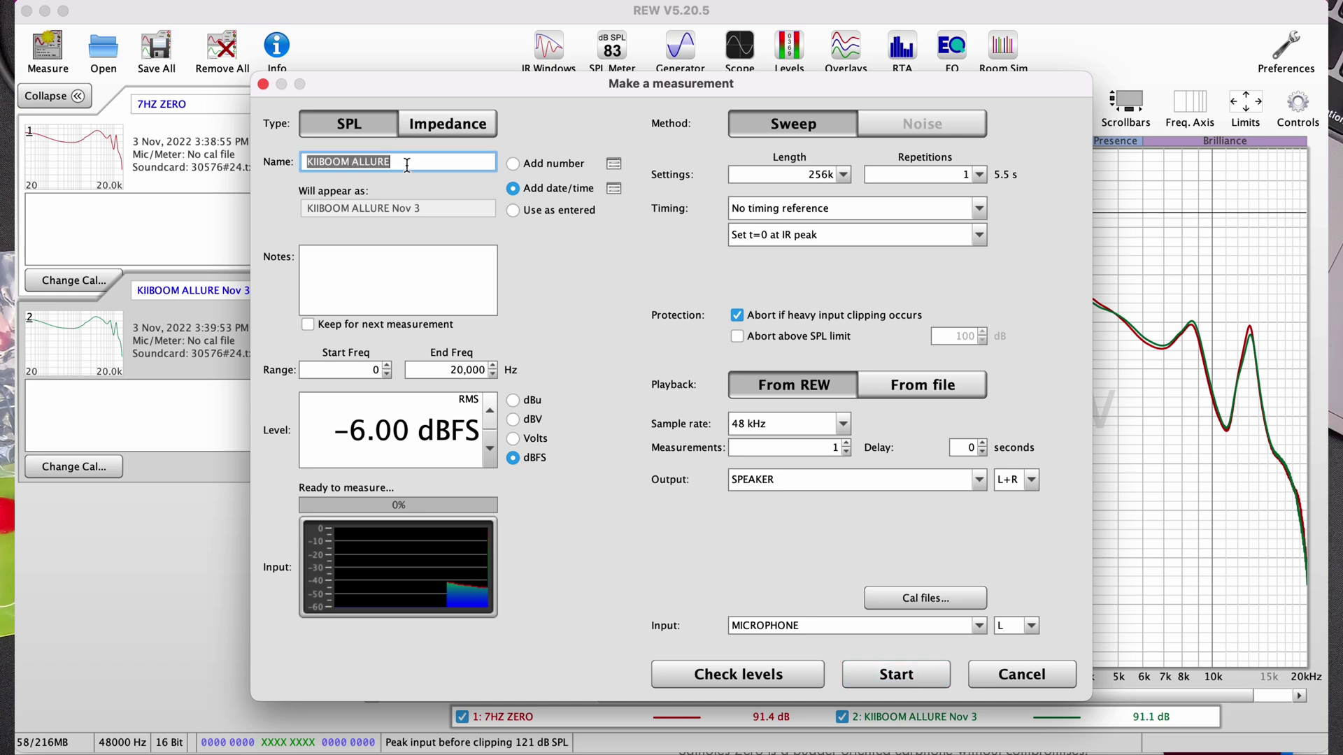
{"action": "type", "text": "7"}
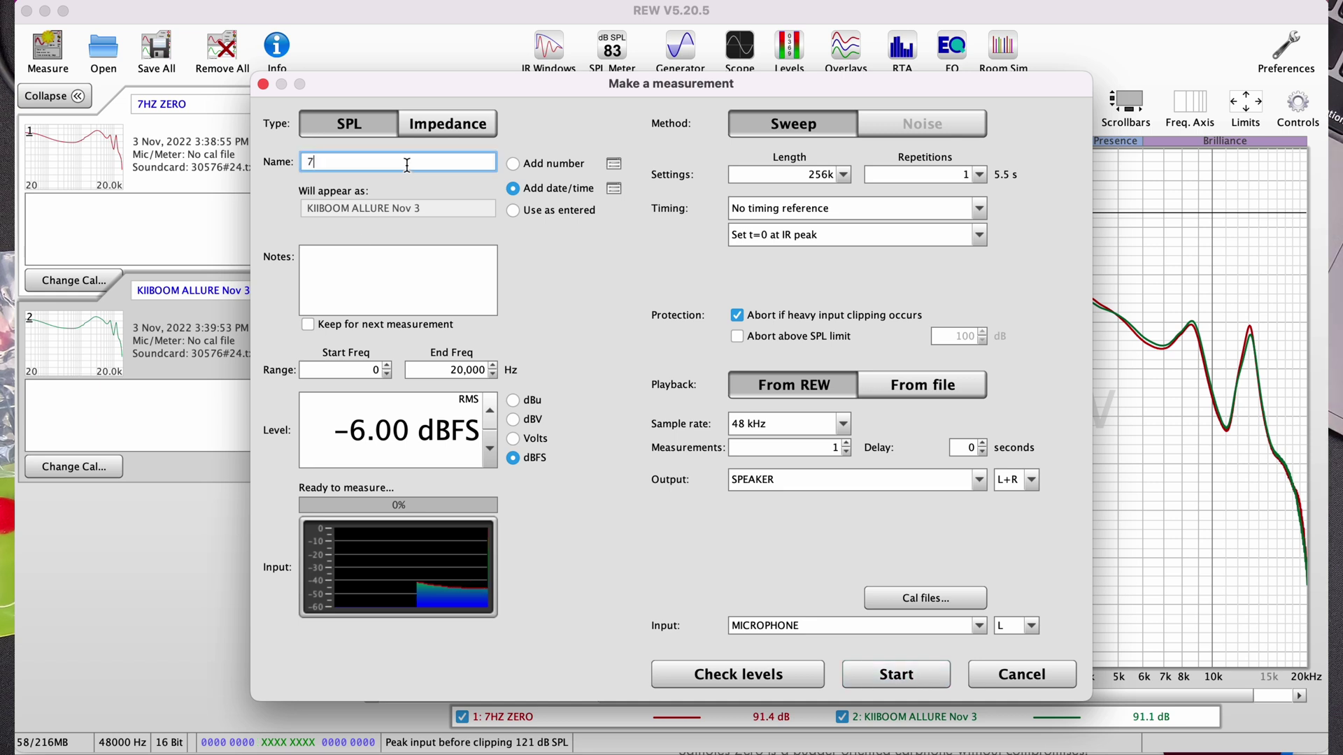
{"action": "type", "text": "HZ ZERO OG"}
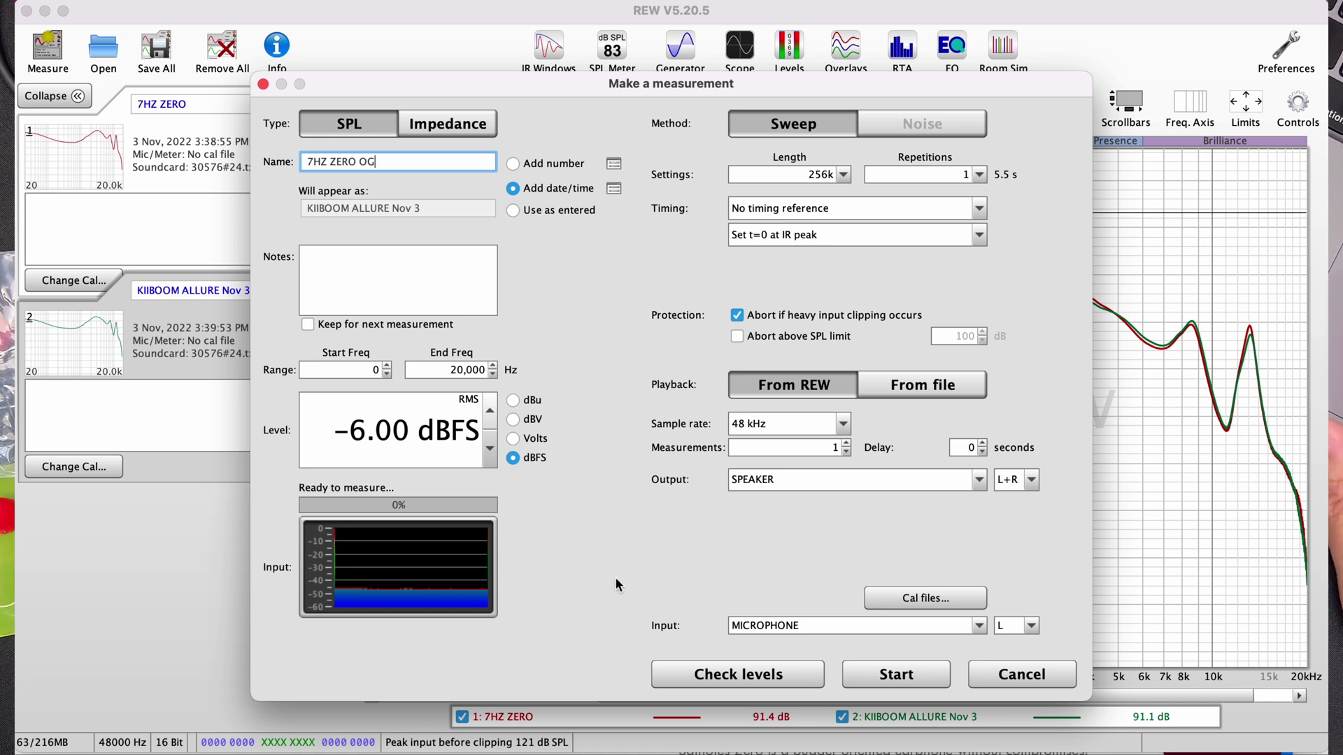
{"action": "left_click", "coordinate": [739, 678]}
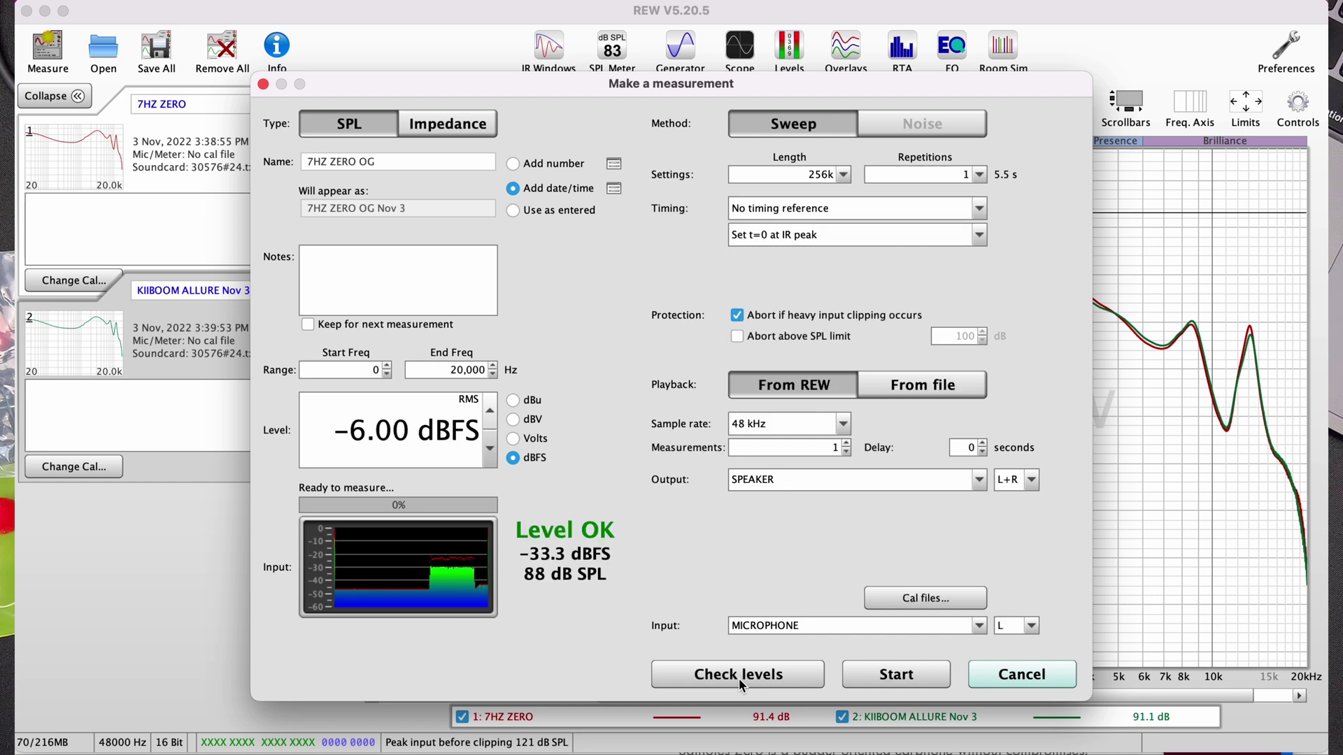
{"action": "left_click", "coordinate": [884, 678]}
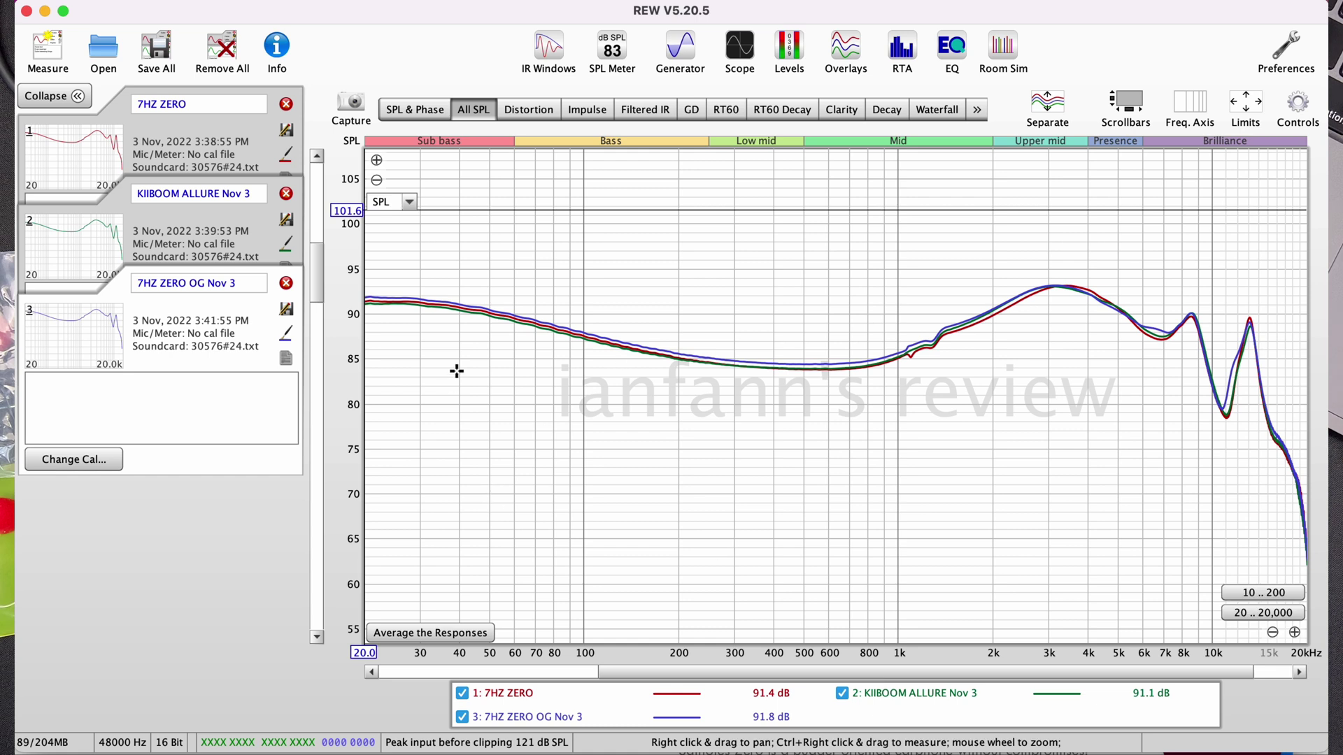
Rename the first, second and third measurements as 7HZ ZERO MECHA L, 7HZ ZERO MECHA R and 7HZ ZERO OG
{"action": "triple_click", "coordinate": [254, 194]}
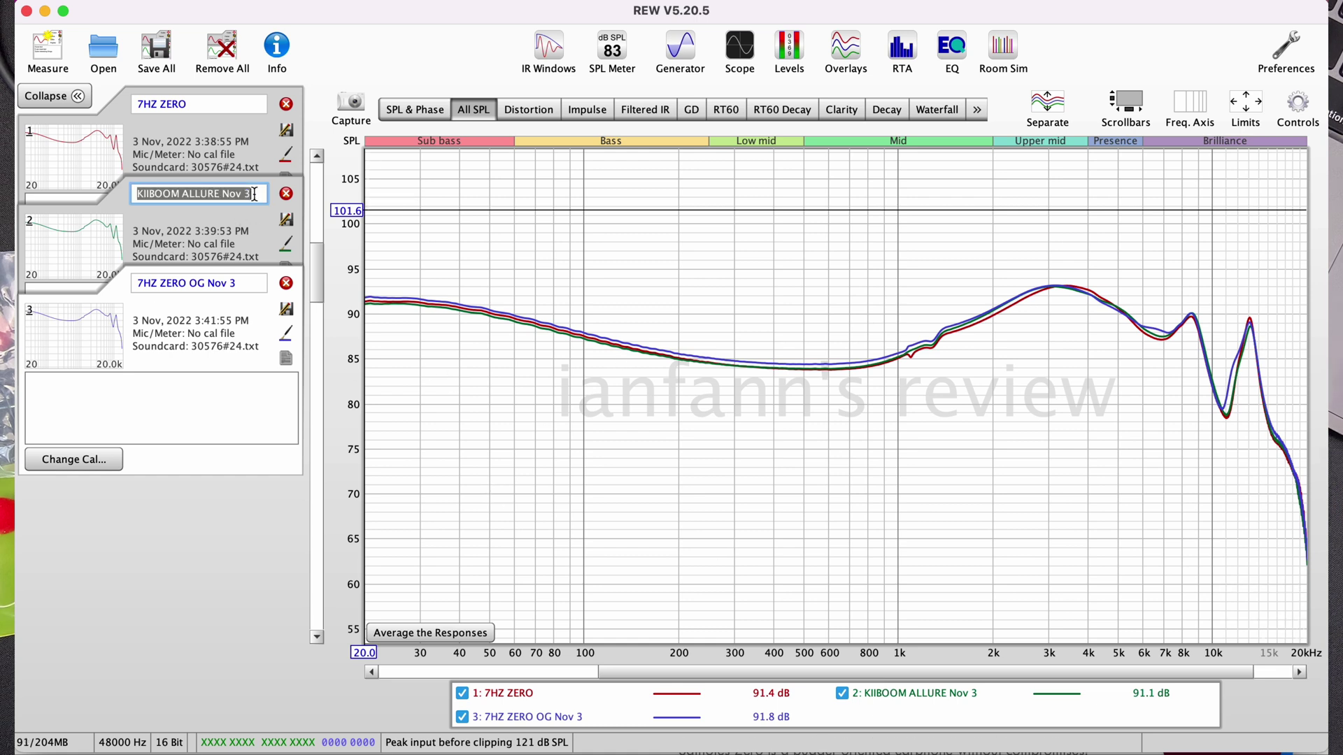
{"action": "type", "text": "7HZ Z"}
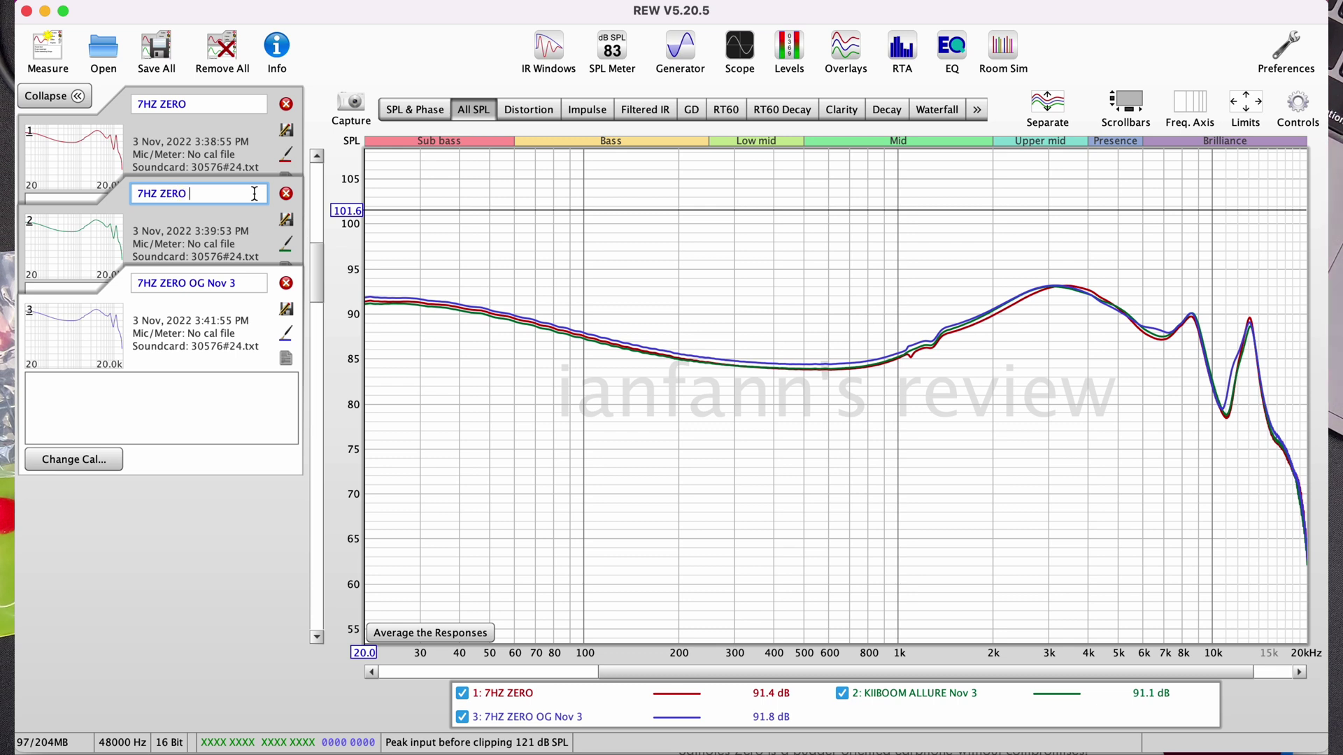
{"action": "type", "text": "ERO R"}
{"action": "left_click", "coordinate": [241, 105]}
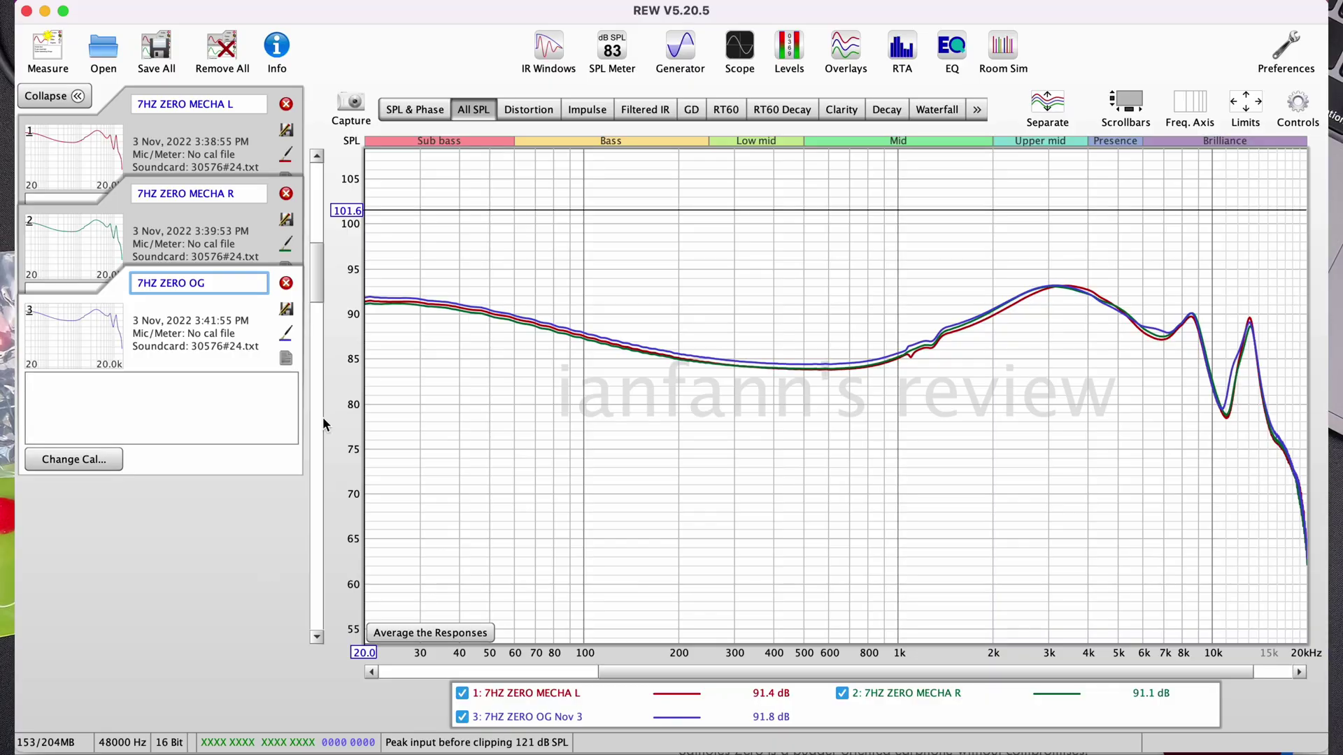
Check the input levels and record a fourth sweep, keeping the name 7HZ ZERO OG with the date added
{"action": "left_click", "coordinate": [49, 50]}
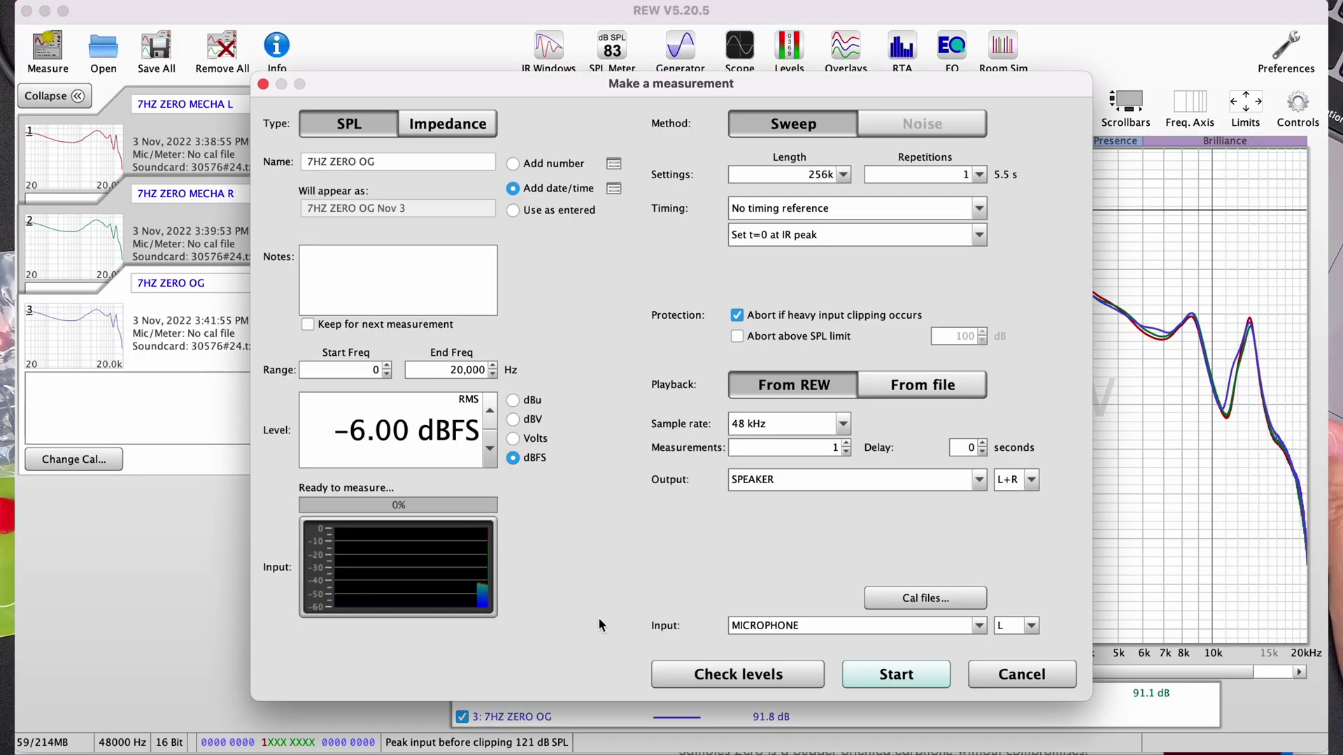
{"action": "left_click", "coordinate": [757, 675]}
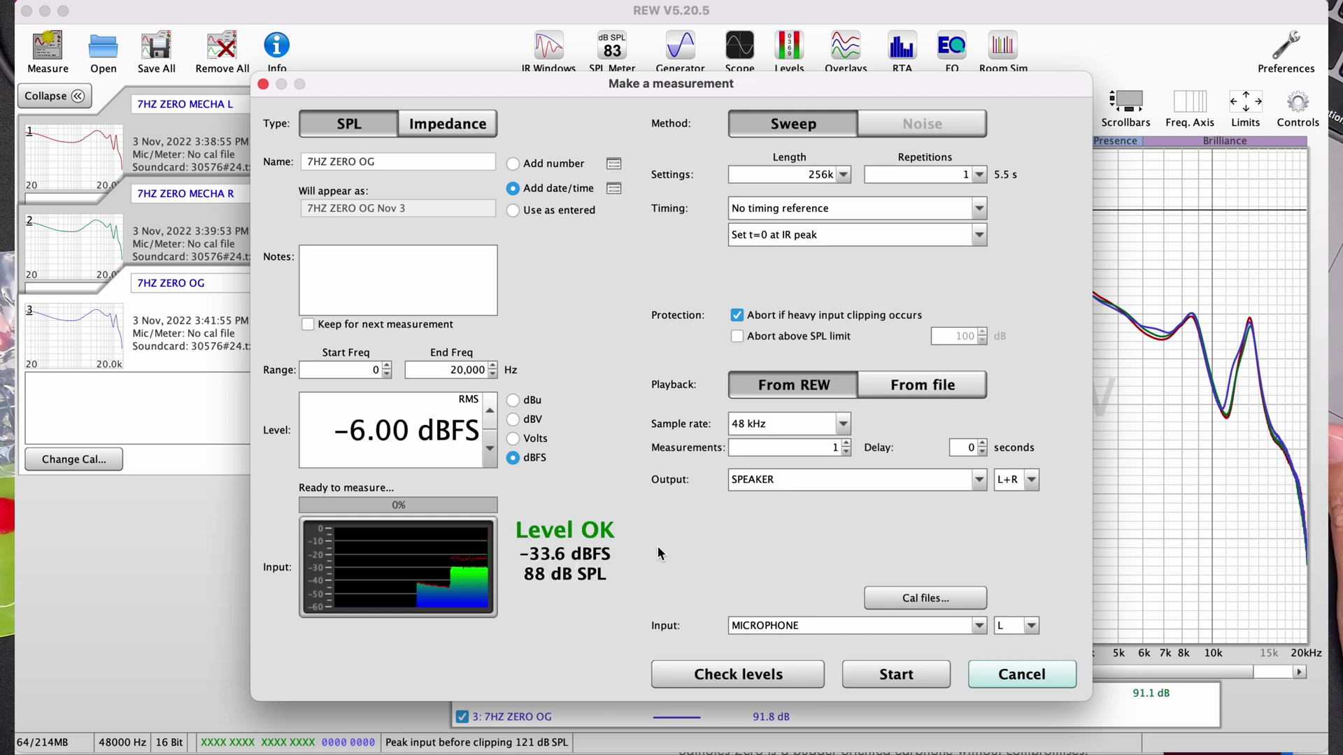
{"action": "left_click", "coordinate": [897, 673]}
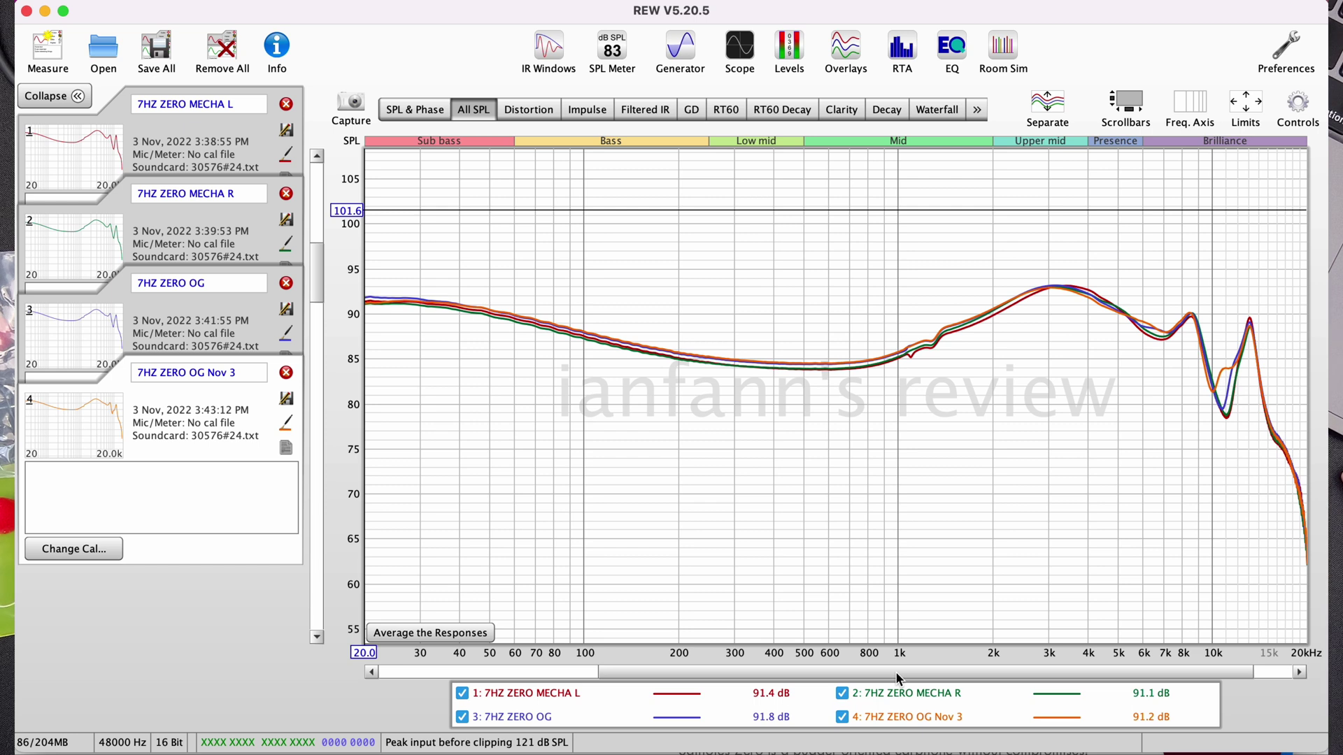
Hide both 7HZ ZERO MECHA traces to compare the two OG curves, and show them again
{"action": "left_click", "coordinate": [462, 693]}
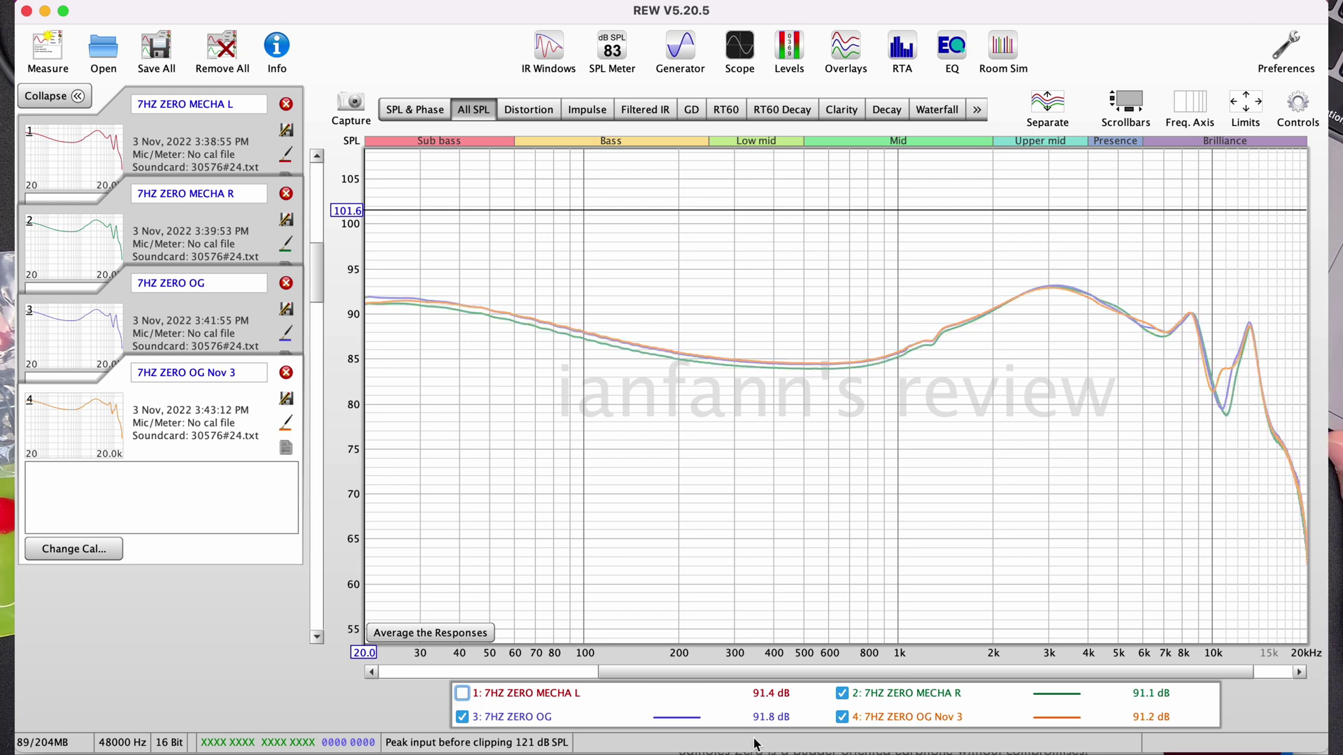
{"action": "left_click", "coordinate": [842, 693]}
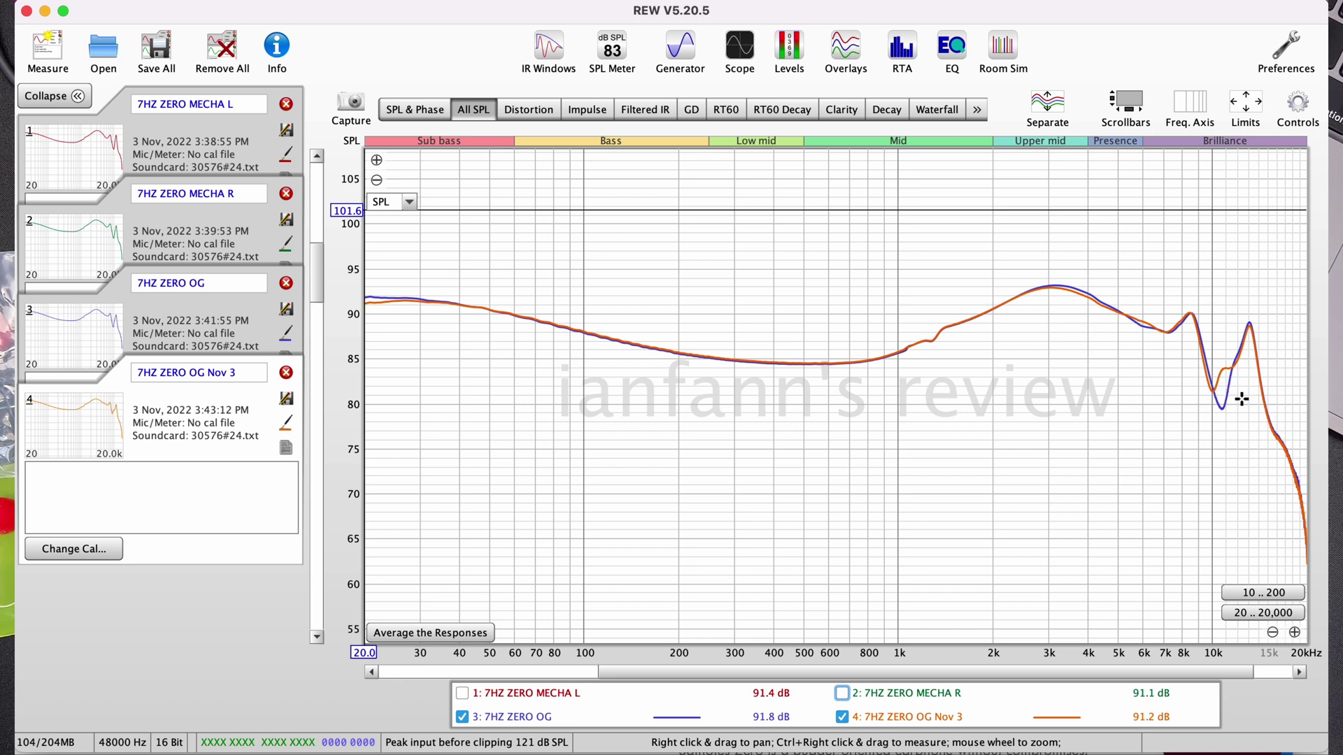
{"action": "left_click", "coordinate": [841, 693]}
{"action": "left_click", "coordinate": [462, 693]}
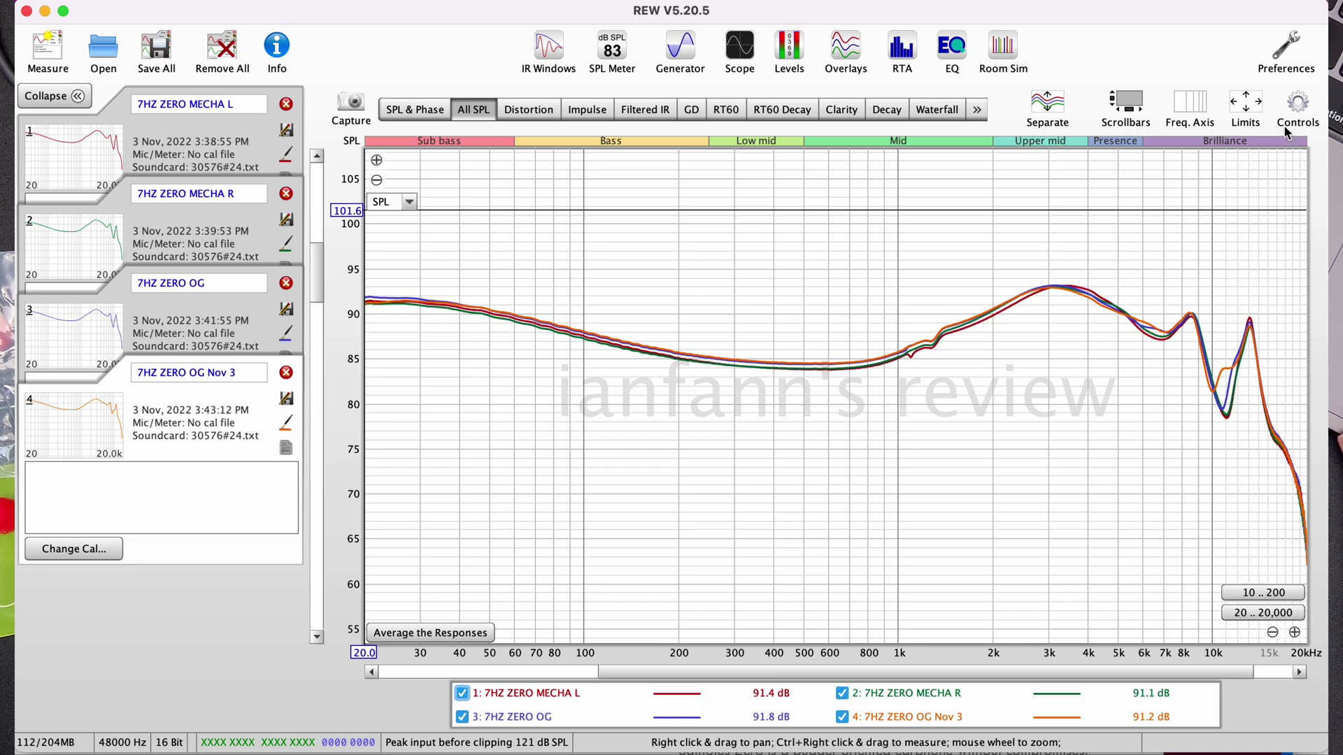
Adjust the SPL offsets of the measurements so that the four traces line up through the midrange
{"action": "left_click", "coordinate": [1297, 105]}
{"action": "left_click", "coordinate": [1111, 171]}
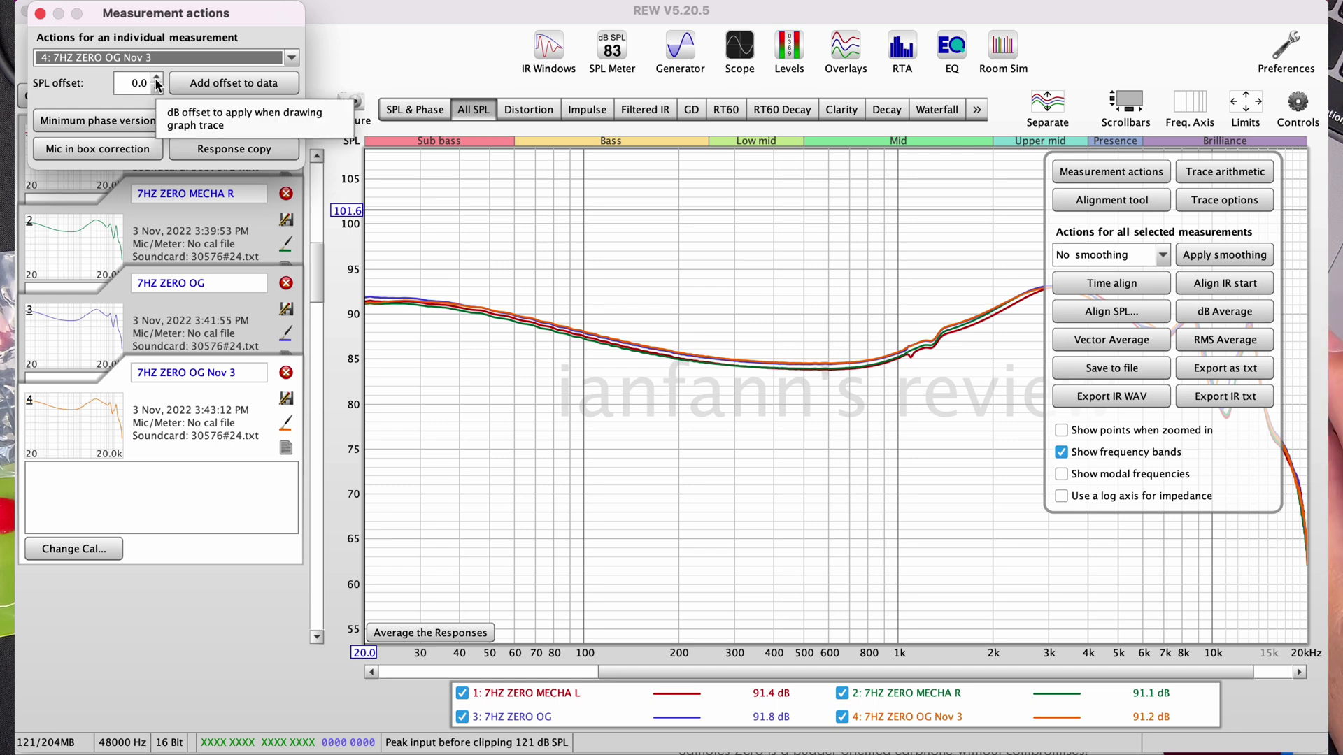
{"action": "left_click", "coordinate": [133, 84]}
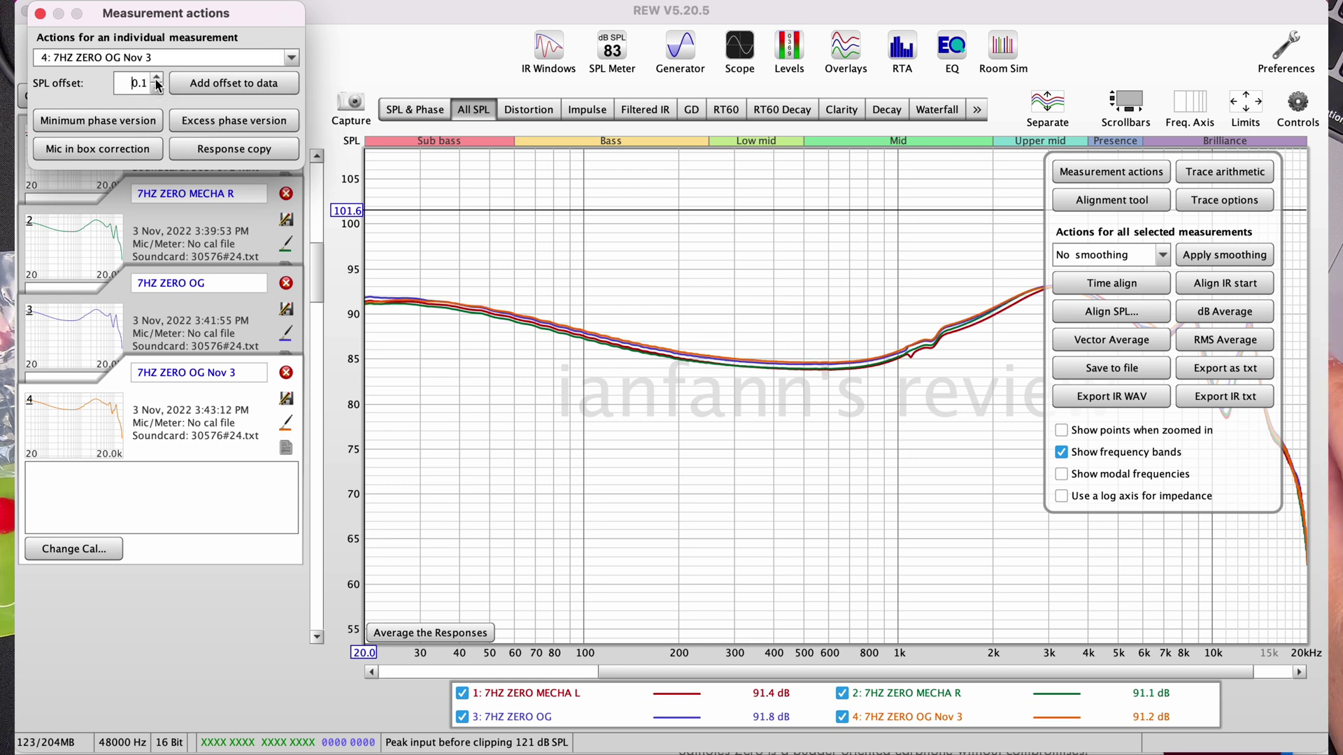
{"action": "left_click", "coordinate": [292, 56]}
{"action": "left_click", "coordinate": [1220, 40]}
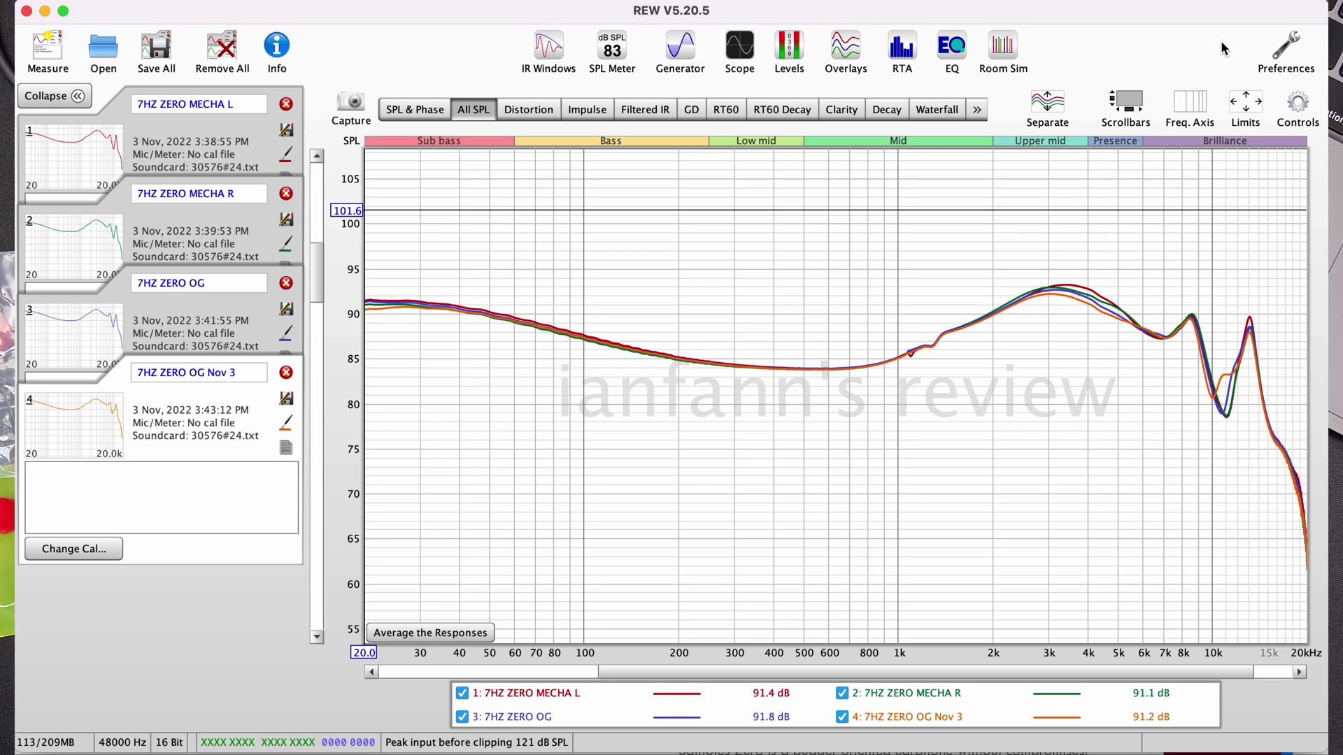